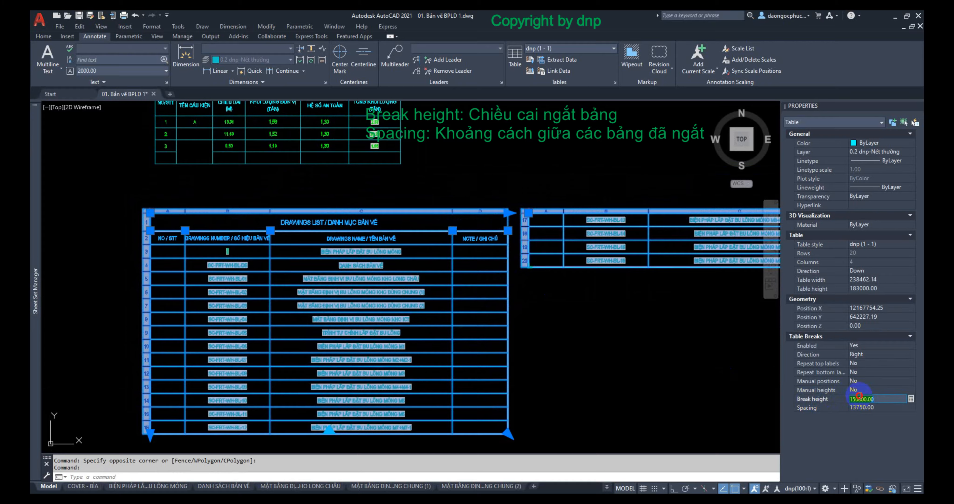
# Repeat the top labels on each part of the broken drawing list table and set the break spacing to 20000
pyautogui.moveTo(546, 400); pyautogui.dragTo(474, 375, button='middle')
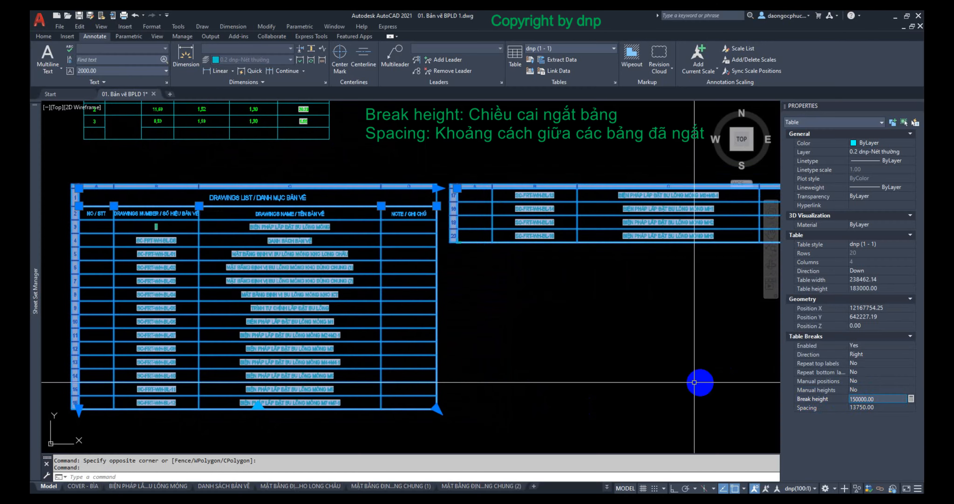
pyautogui.click(861, 362)
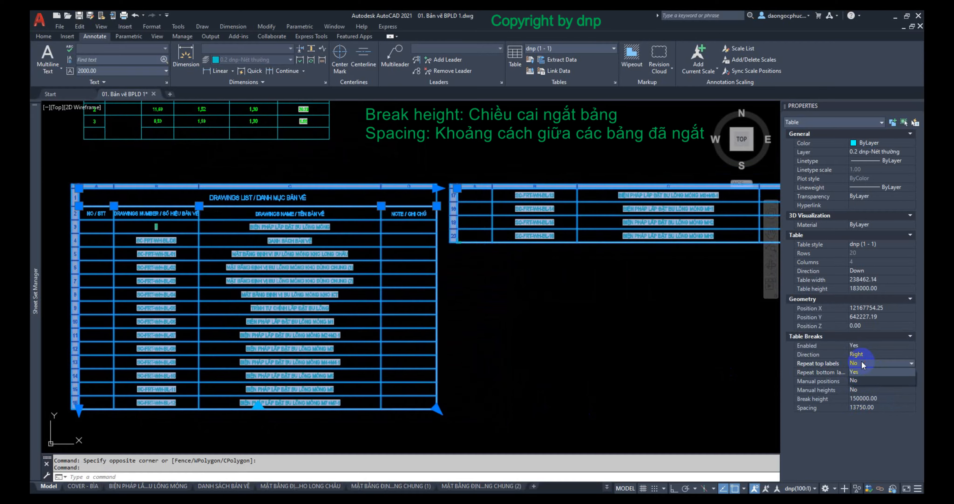
pyautogui.click(860, 372)
pyautogui.click(863, 407)
pyautogui.write('20000')
pyautogui.press('Escape')
pyautogui.scroll(-2, 445, 315)
pyautogui.scroll(2, 483, 323)
# Set the locking of all cells in the first part of the drawing list table, from title to row 16, to Unlocked
pyautogui.click(489, 323)
pyautogui.click(391, 246)
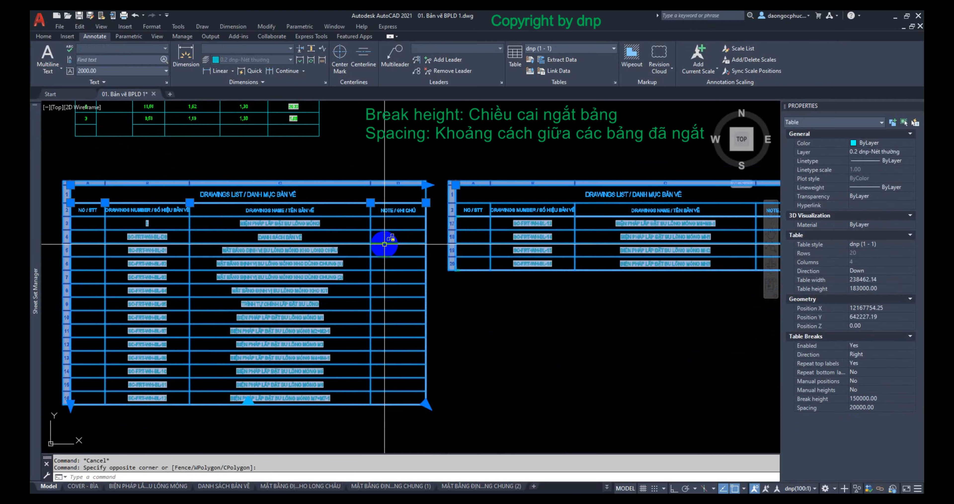
pyautogui.moveTo(411, 239); pyautogui.dragTo(464, 258, button='middle')
pyautogui.rightClick(419, 257)
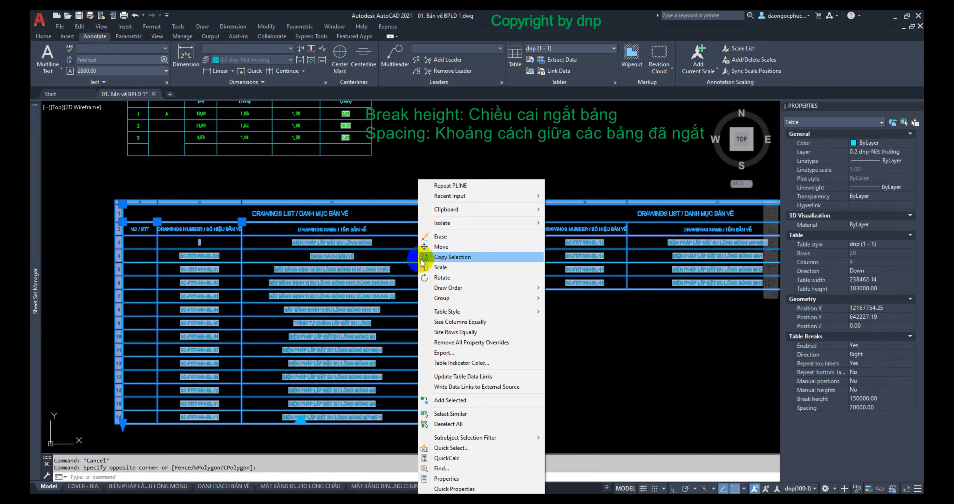
pyautogui.click(163, 220)
pyautogui.press('Escape')
pyautogui.click(142, 213)
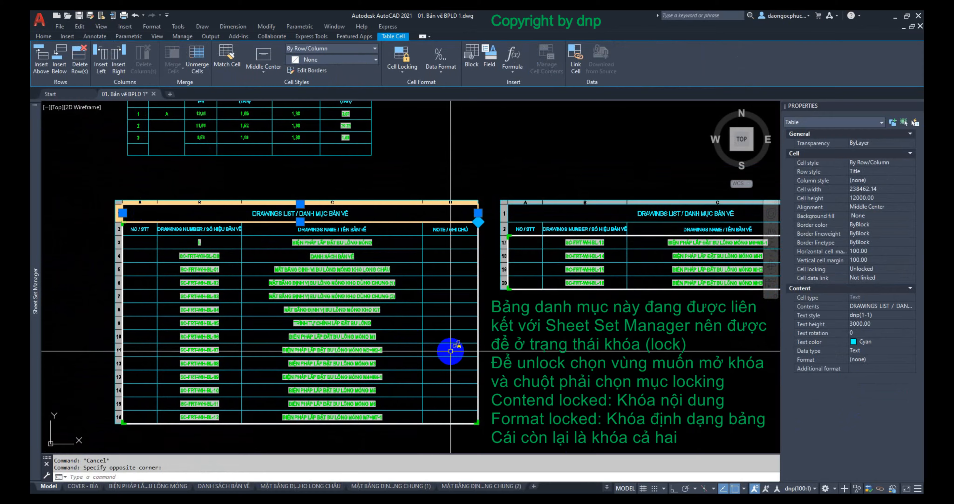
pyautogui.keyDown('shift'); pyautogui.click(454, 421); pyautogui.keyUp('shift')
pyautogui.rightClick(340, 308)
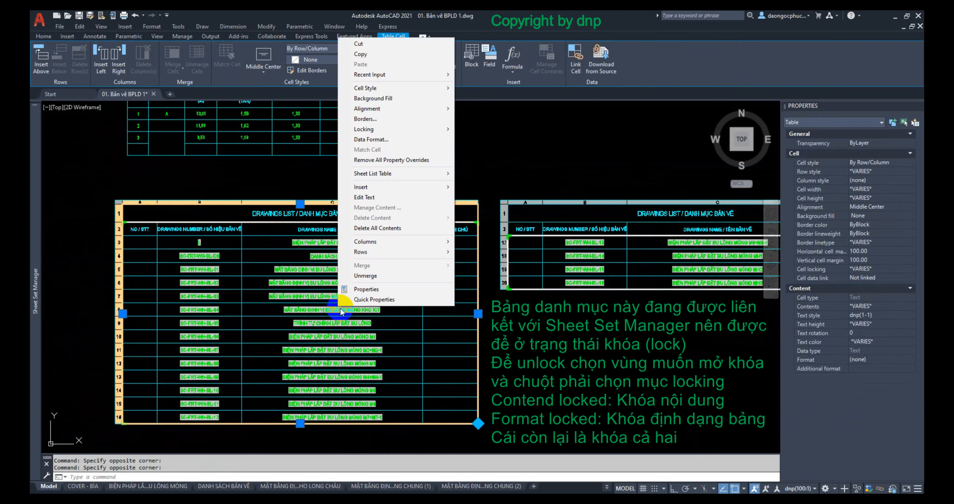
pyautogui.moveTo(391, 129)
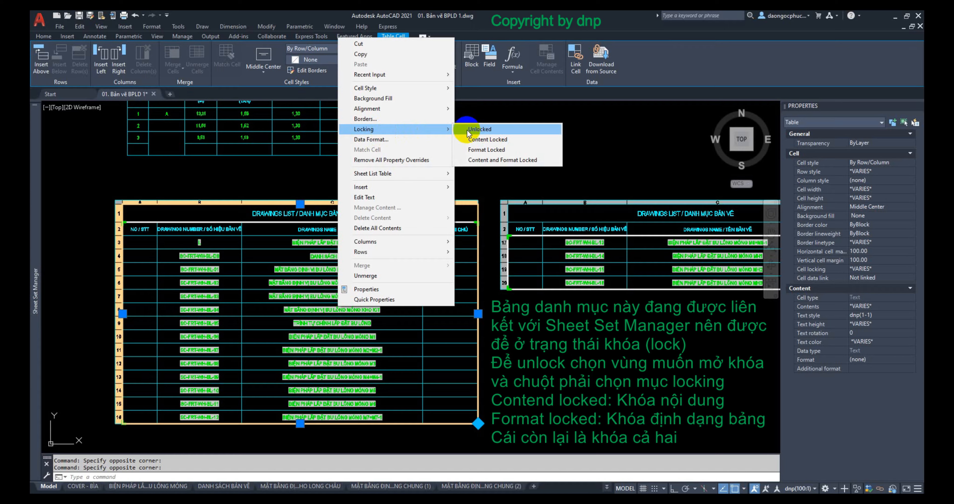
pyautogui.click(479, 130)
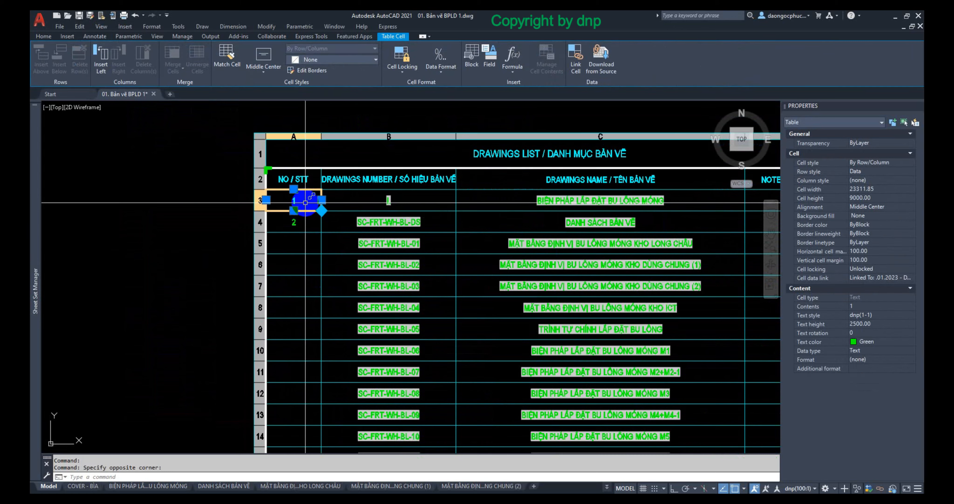
# Auto-fill the NO / STT column down to row 16 from the cells numbered 1 and 2
pyautogui.click(302, 220)
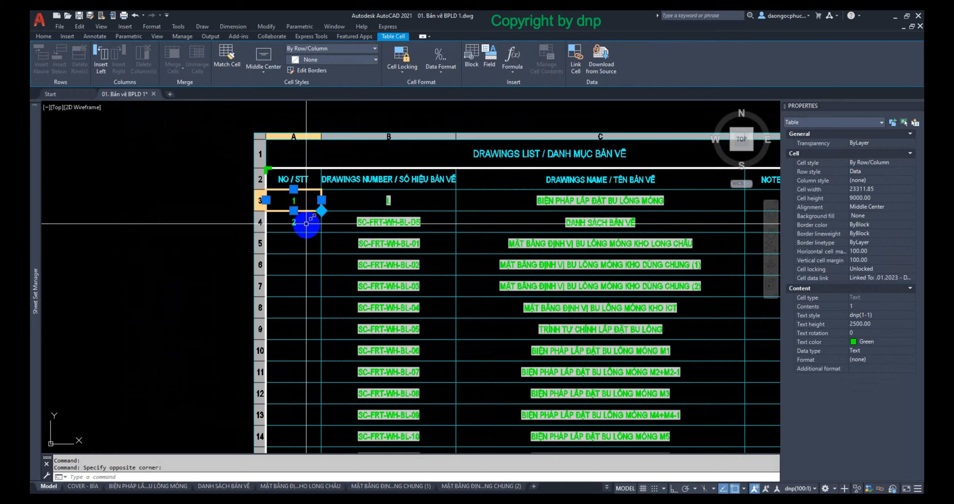
pyautogui.click(331, 224)
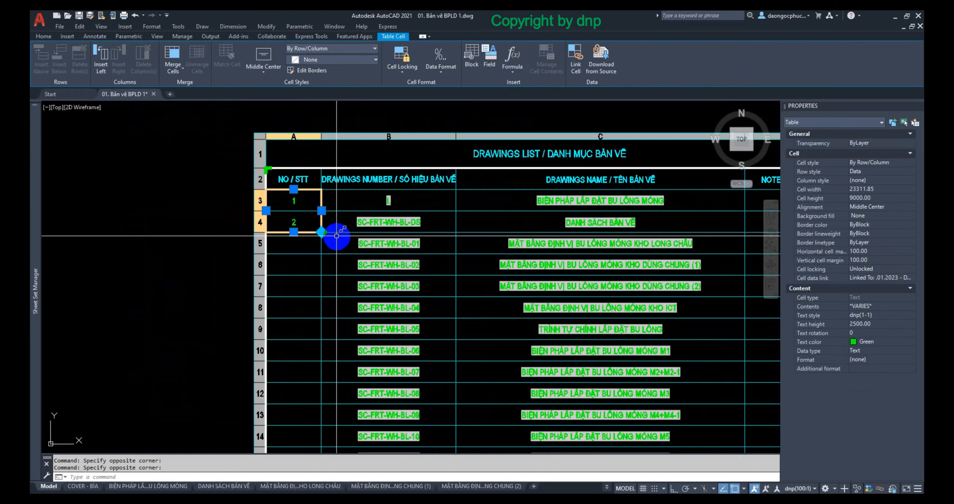
pyautogui.click(227, 205)
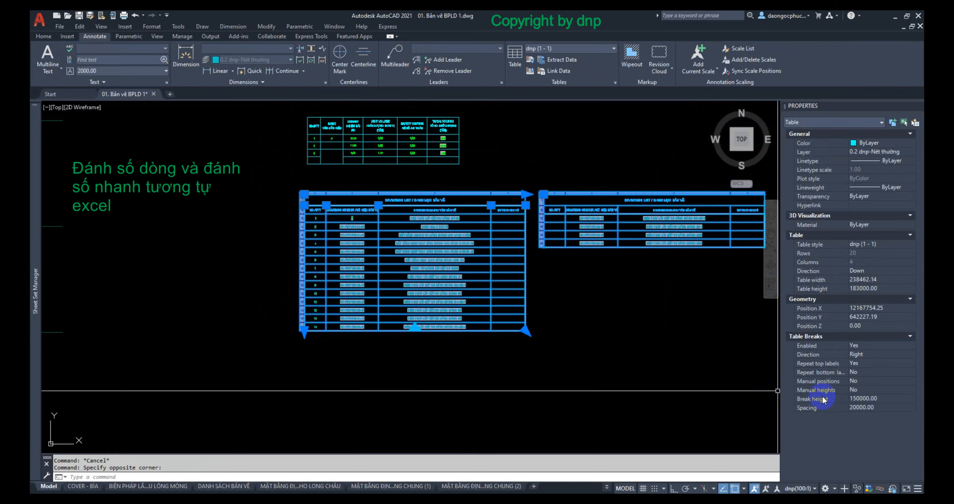
# Set the spacing between the drawing list table's broken parts to 200000
pyautogui.click(851, 408)
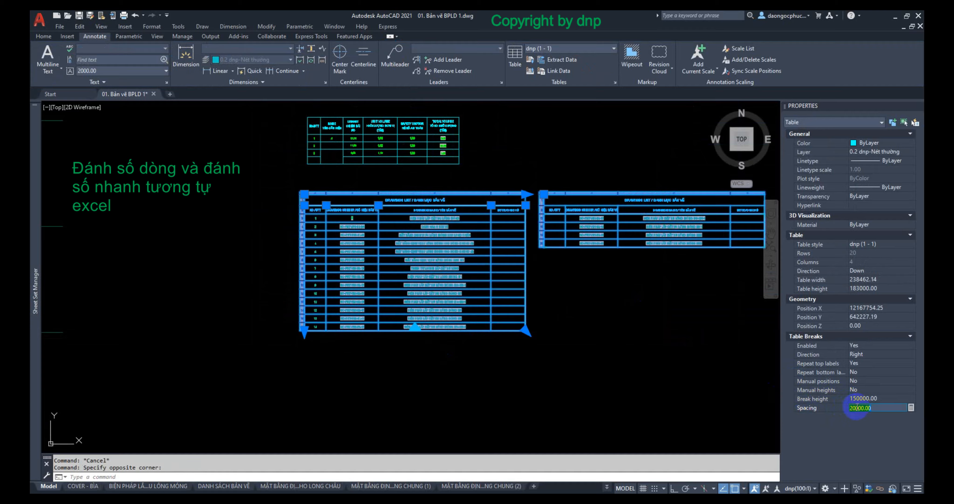
pyautogui.press('Return')
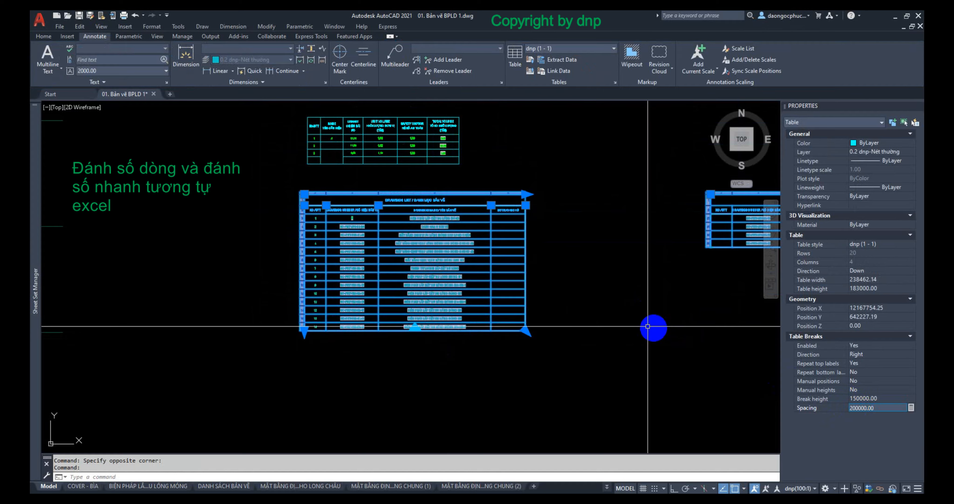
pyautogui.press('Escape')
# Set the locking of all cells in rows 17 to 20 of the drawing list table to Unlocked
pyautogui.scroll(6, 324, 335)
pyautogui.click(312, 332)
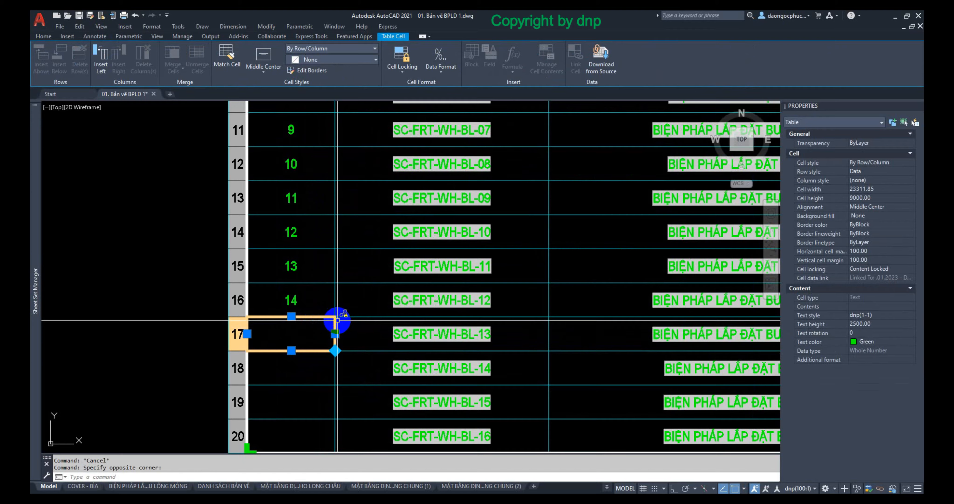
pyautogui.click(320, 301)
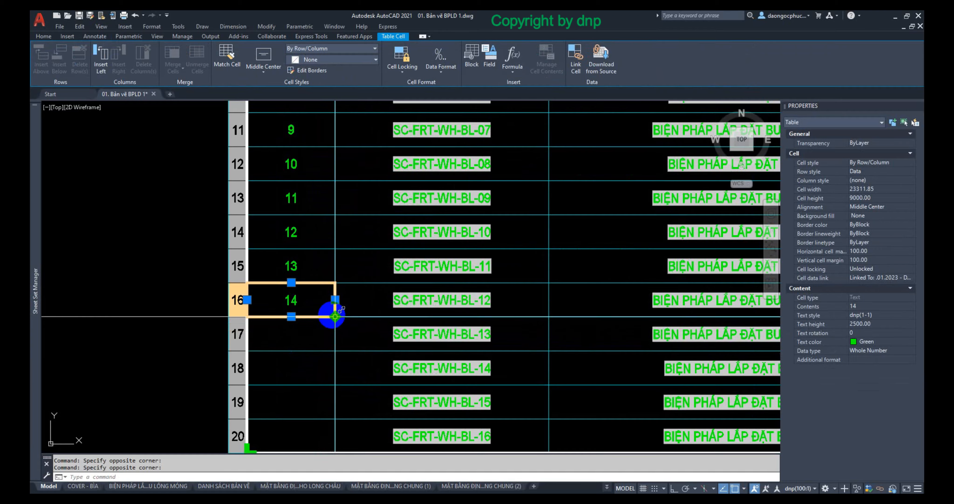
pyautogui.click(319, 333)
pyautogui.scroll(-4, 338, 326)
pyautogui.keyDown('shift'); pyautogui.click(624, 365); pyautogui.keyUp('shift')
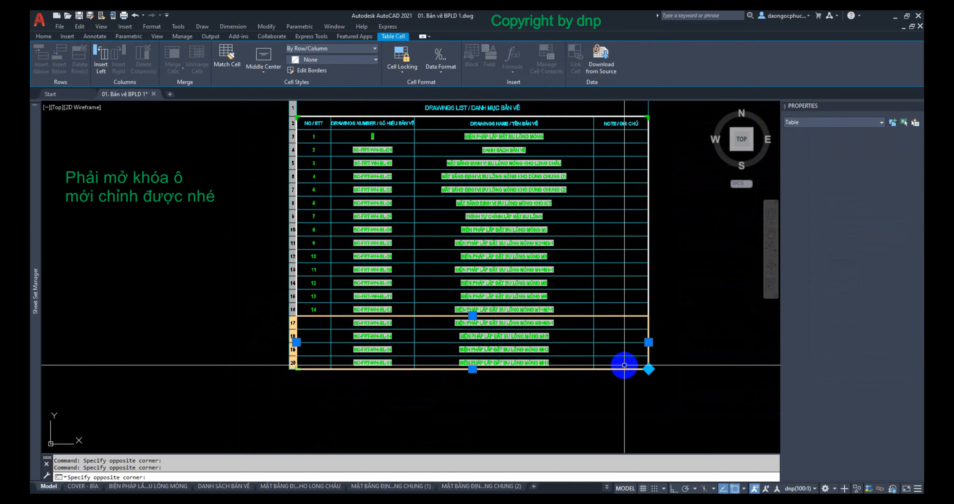
pyautogui.rightClick(625, 365)
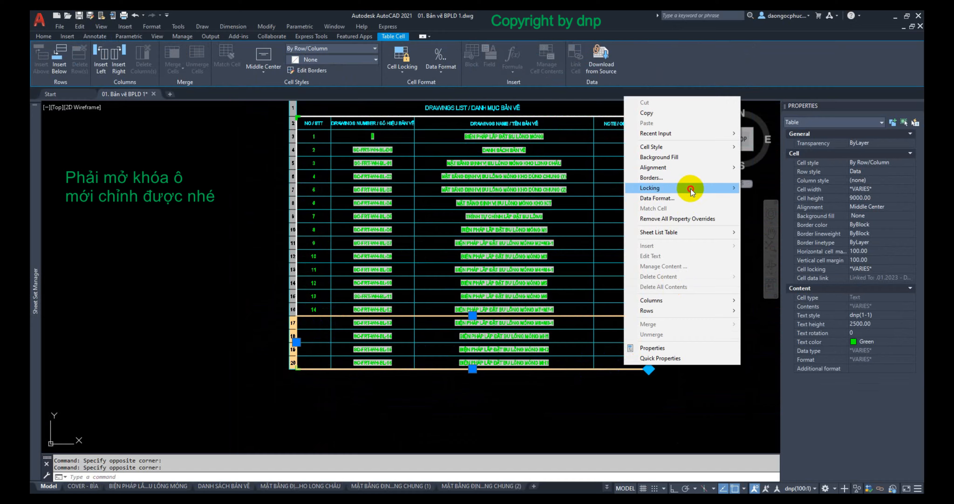
pyautogui.moveTo(697, 188)
pyautogui.click(770, 191)
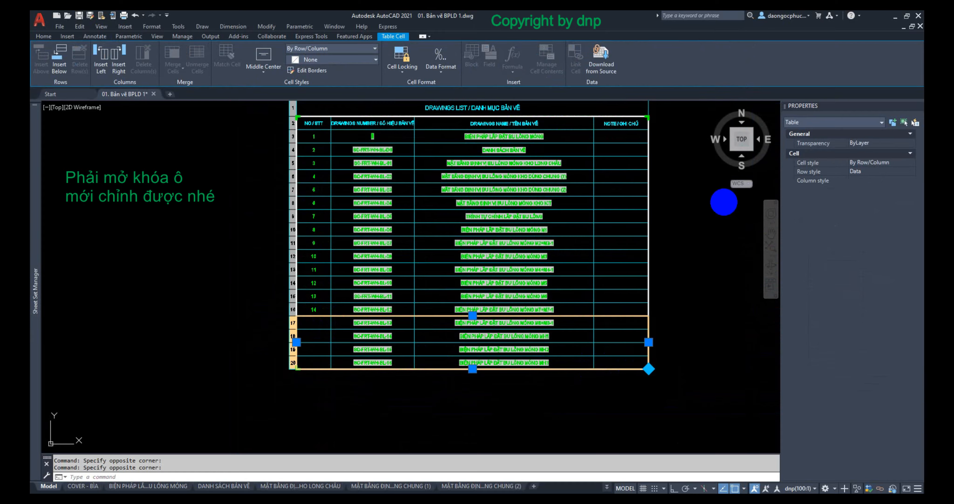
# Continue the NO / STT numbering down to row 20 by auto-filling from the cells numbered 13 and 14
pyautogui.moveTo(313, 302); pyautogui.dragTo(330, 315)
pyautogui.click(331, 315)
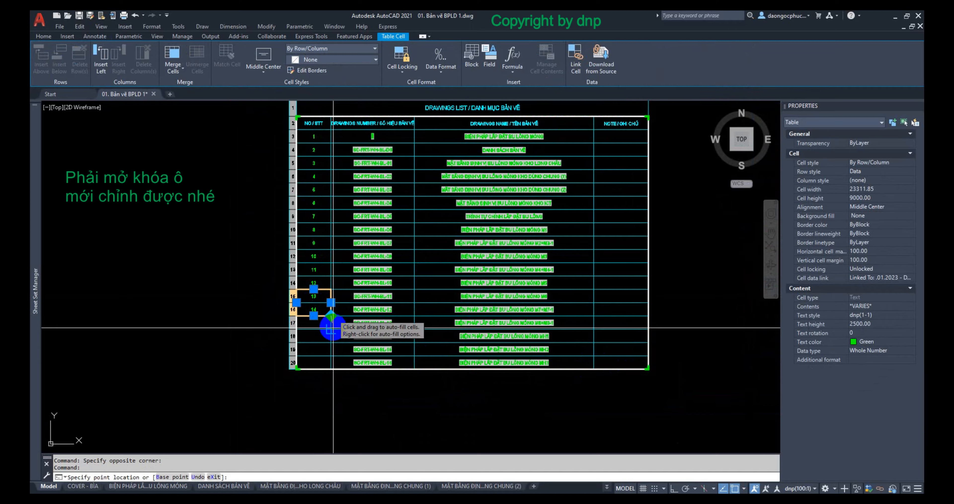
pyautogui.press('Escape')
pyautogui.scroll(-2, 396, 359)
# Shorten the drawing list table's break height to 75000 so it splits into three parts, and check their layout
pyautogui.click(573, 378)
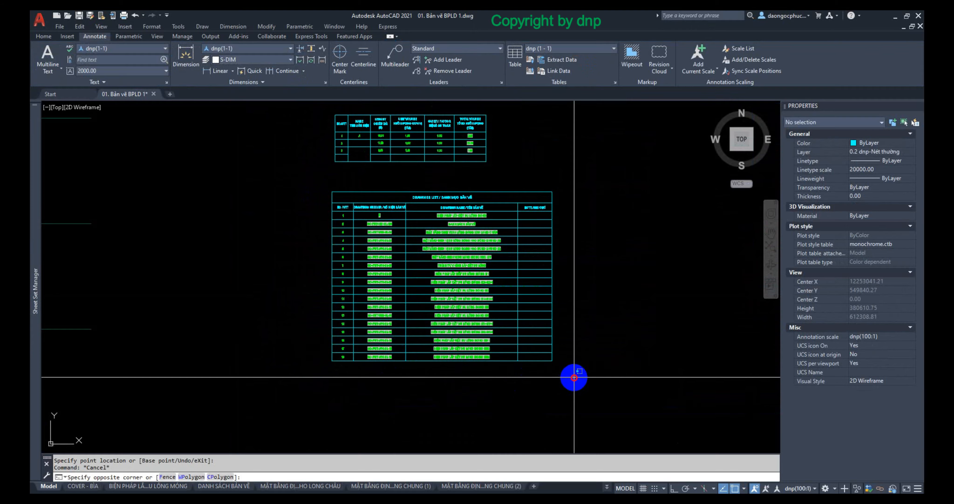
pyautogui.click(460, 274)
pyautogui.click(443, 360)
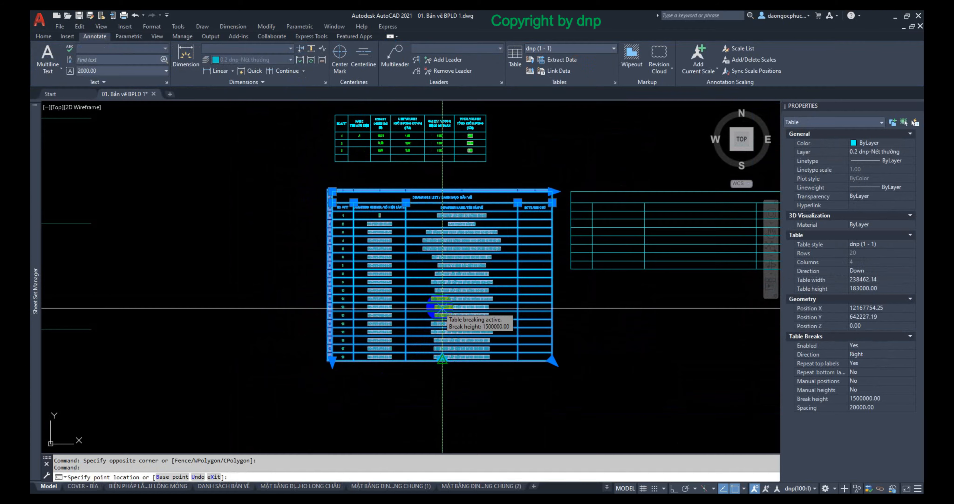
pyautogui.click(449, 263)
pyautogui.press('Escape')
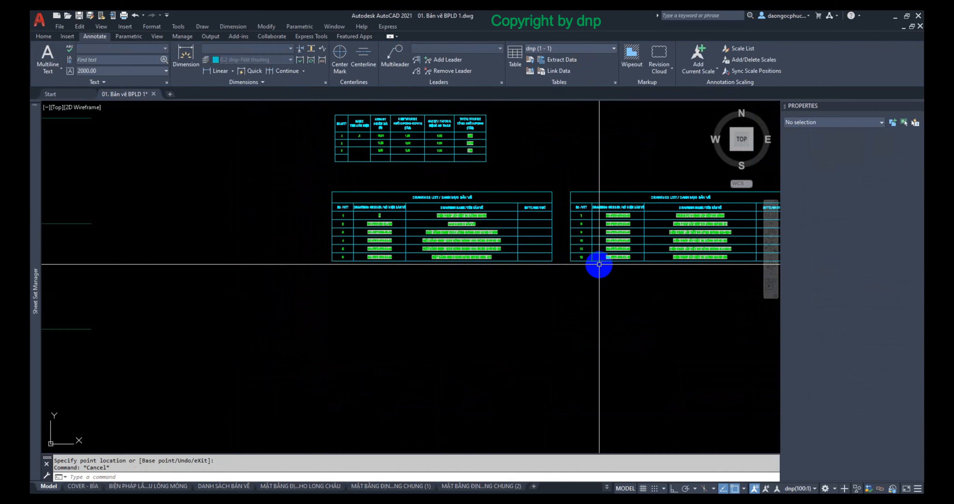
pyautogui.scroll(2, 613, 227)
pyautogui.scroll(-4, 580, 285)
pyautogui.click(588, 319)
pyautogui.click(578, 258)
pyautogui.scroll(-2, 543, 311)
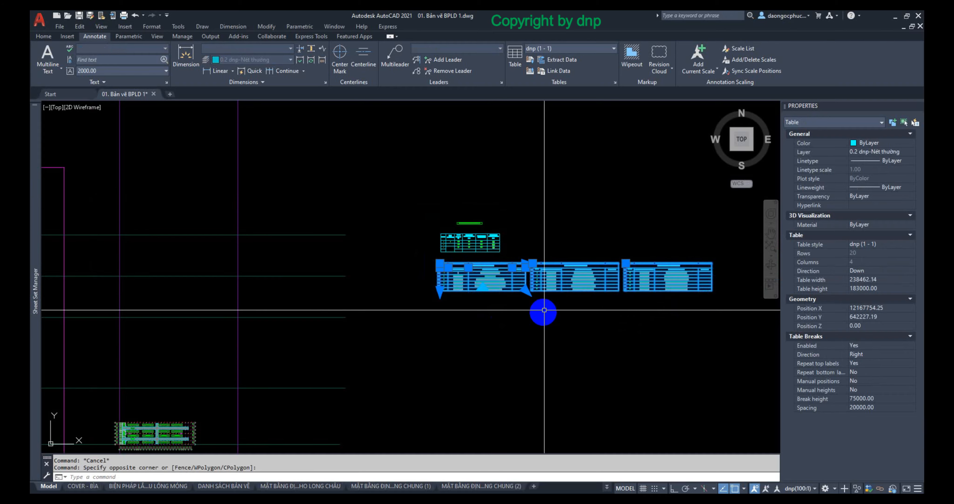
pyautogui.scroll(4, 625, 330)
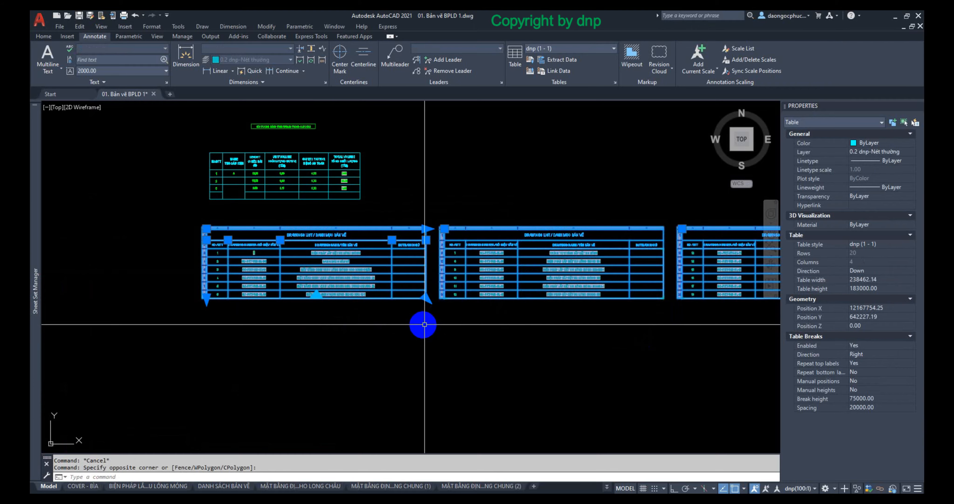
pyautogui.press('Escape')
# Open the Insert Table dialog for a new table in the empty area below the drawing lists
pyautogui.scroll(-3, 473, 341)
pyautogui.moveTo(501, 328); pyautogui.dragTo(480, 229, button='middle')
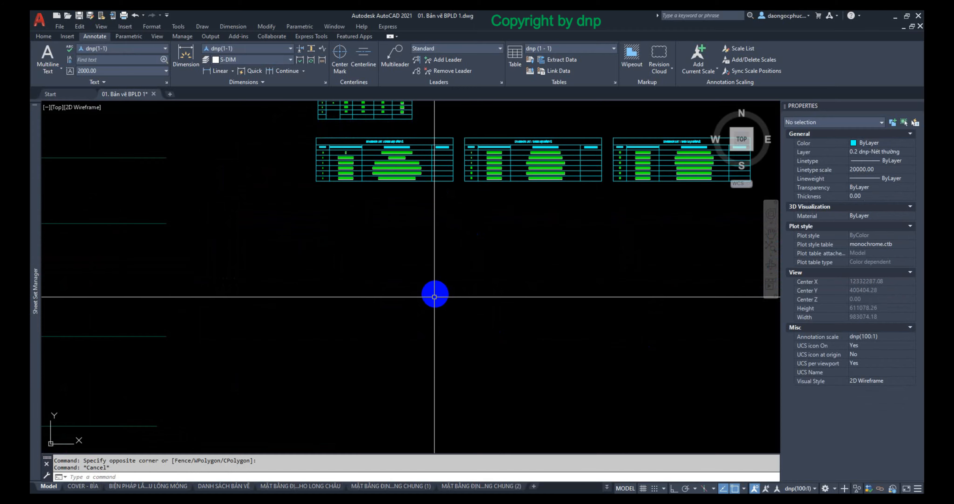
pyautogui.write('TABLEDIT')
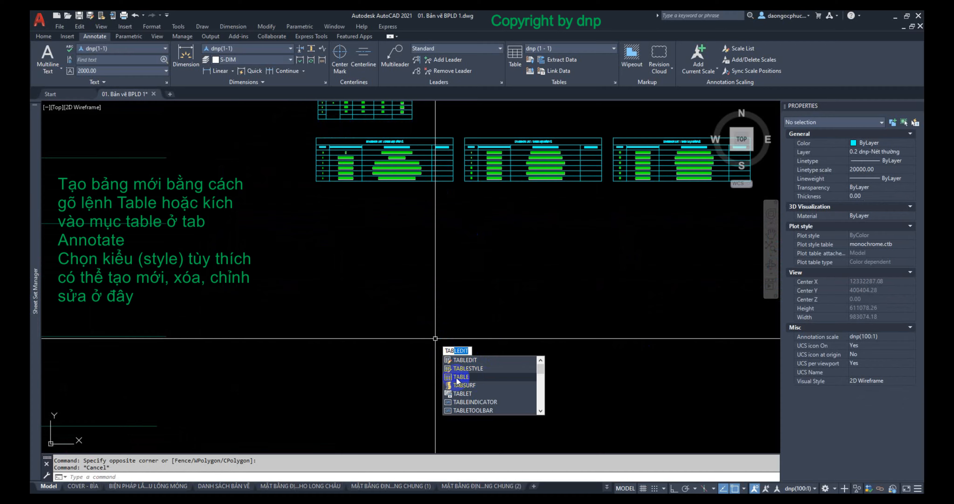
pyautogui.press('Escape')
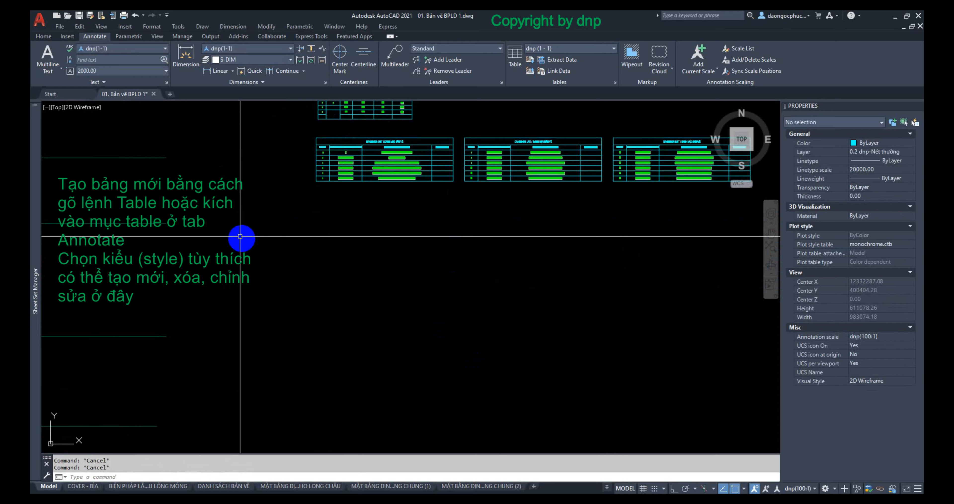
pyautogui.click(66, 37)
pyautogui.click(99, 38)
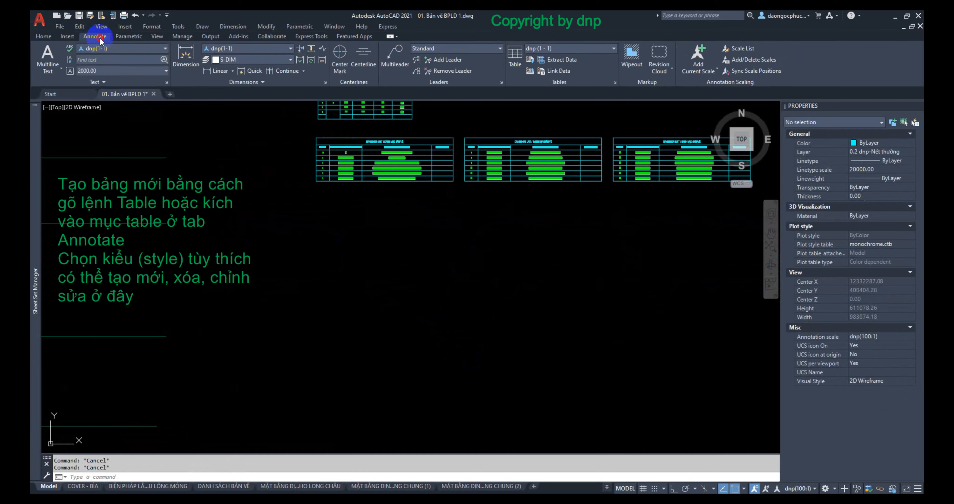
pyautogui.click(515, 65)
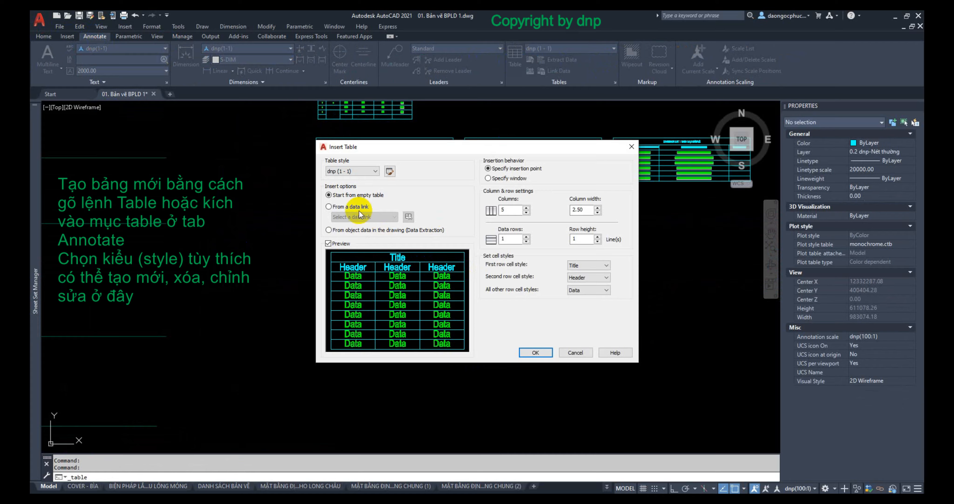
# Preview the Standard and dnp table styles without changing the current style
pyautogui.click(369, 173)
pyautogui.click(391, 172)
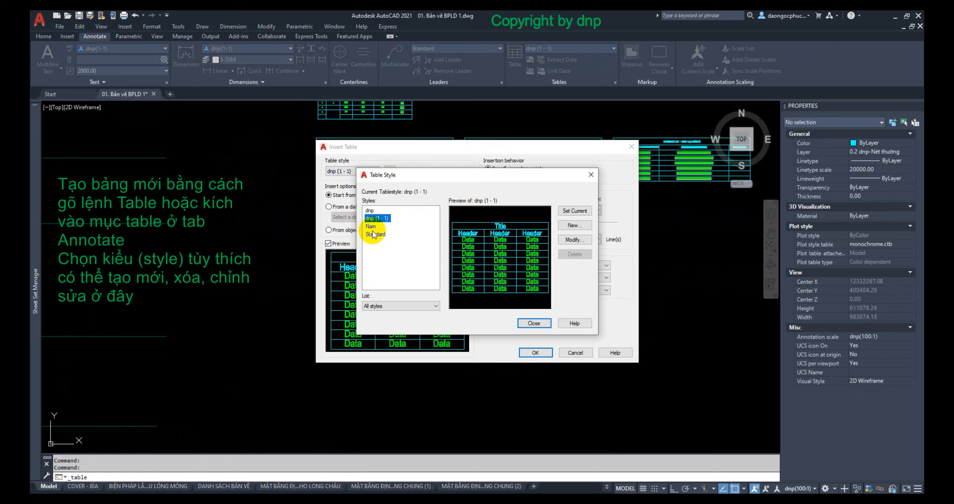
pyautogui.click(375, 234)
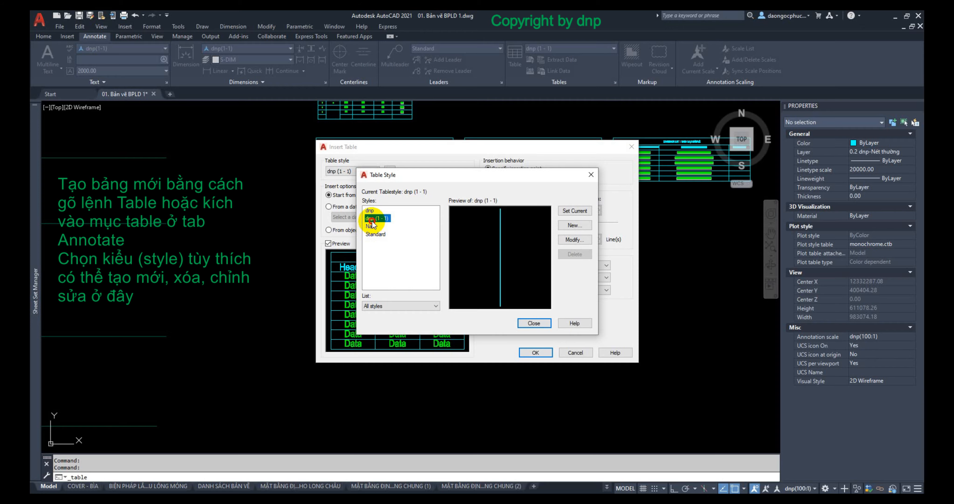
pyautogui.click(370, 210)
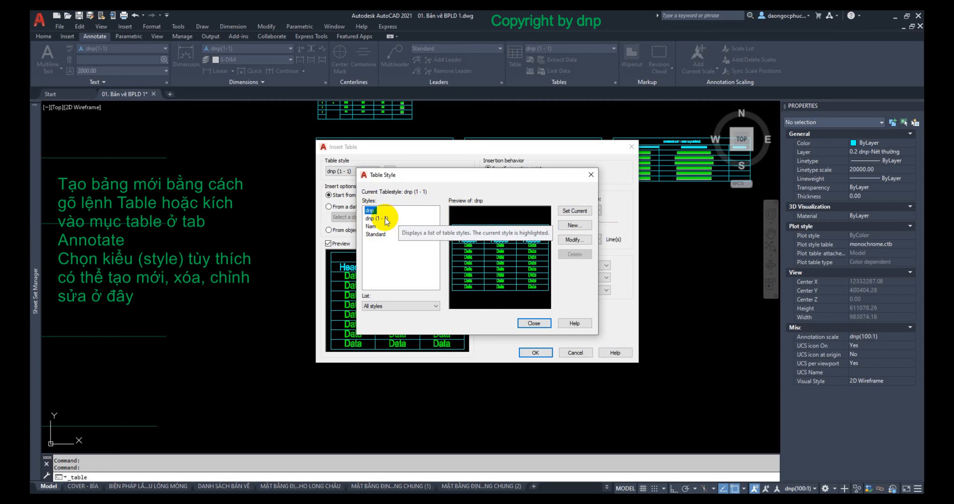
pyautogui.click(534, 322)
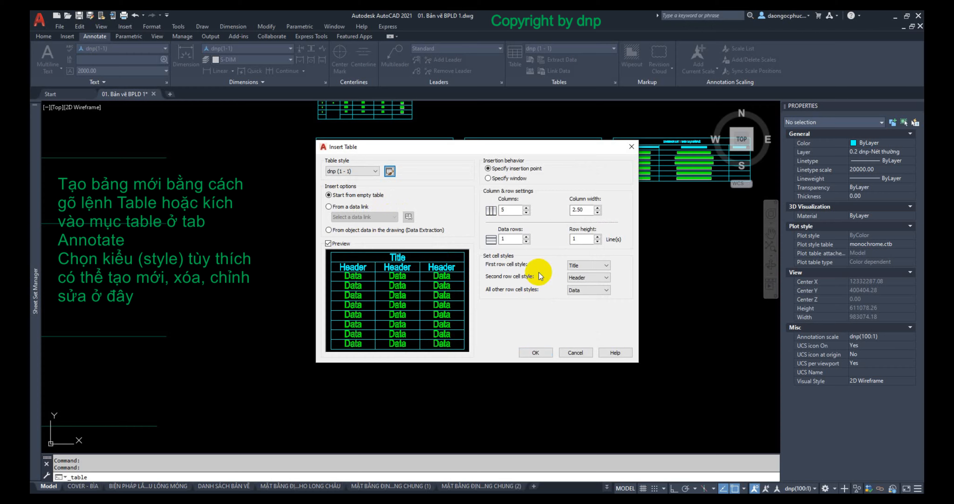
# Insert an empty table with 5 columns and 1 data row in the dnp (1 - 1) style below the drawing lists
pyautogui.click(515, 238)
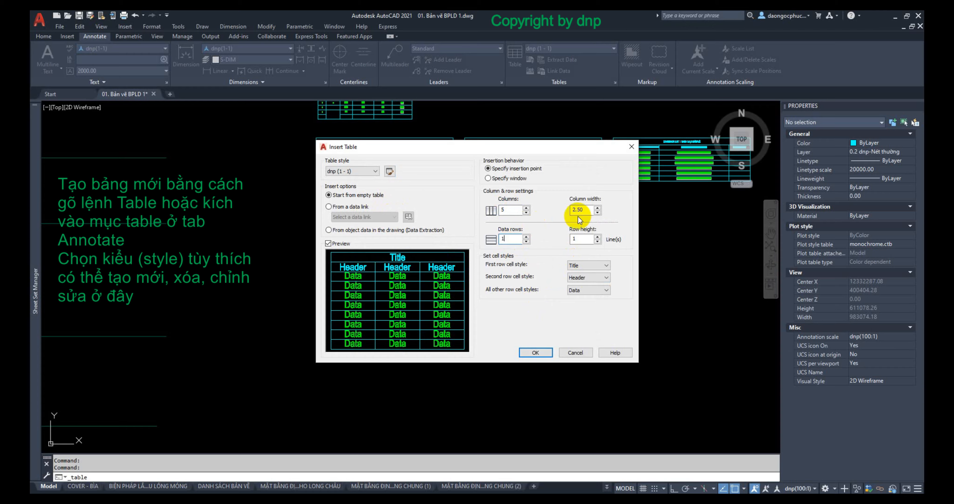
pyautogui.click(537, 351)
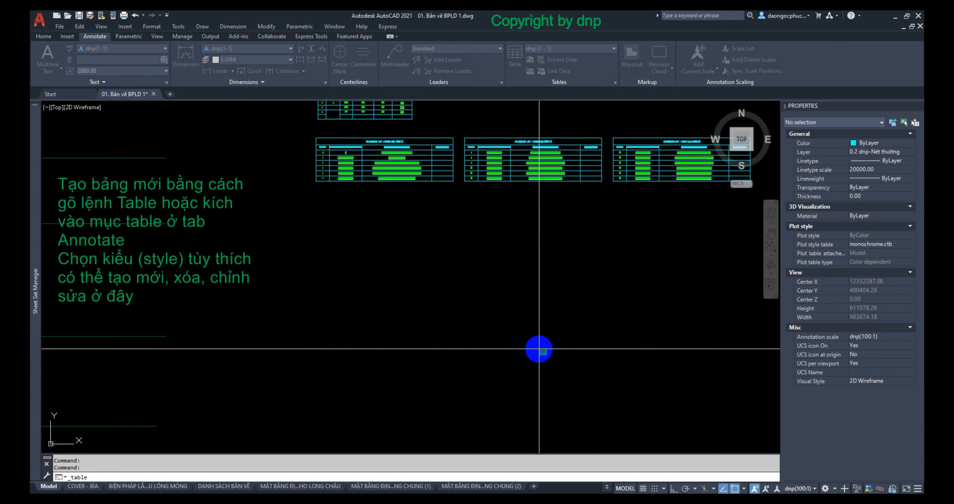
pyautogui.click(374, 254)
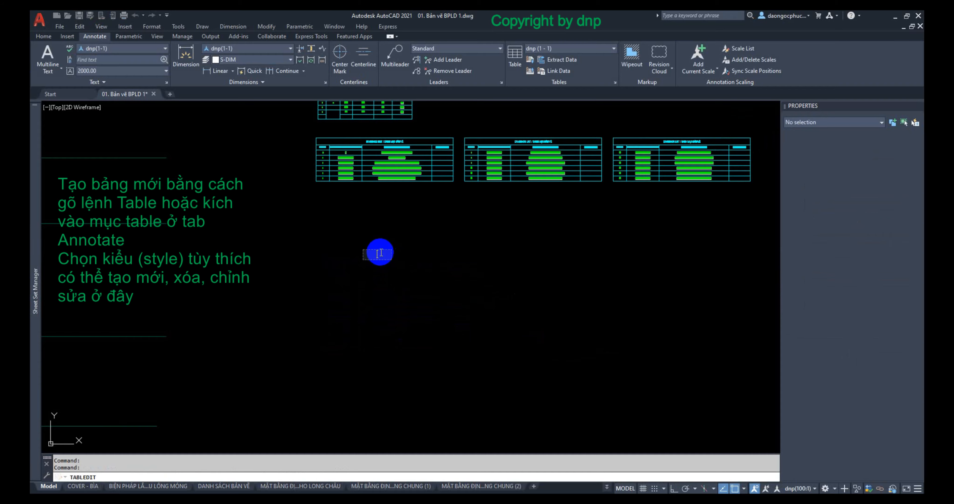
pyautogui.scroll(2, 436, 250)
pyautogui.press('Escape')
# Stretch the new table from its lower corner to about 160979 wide and 99345 high
pyautogui.click(435, 250)
pyautogui.click(335, 296)
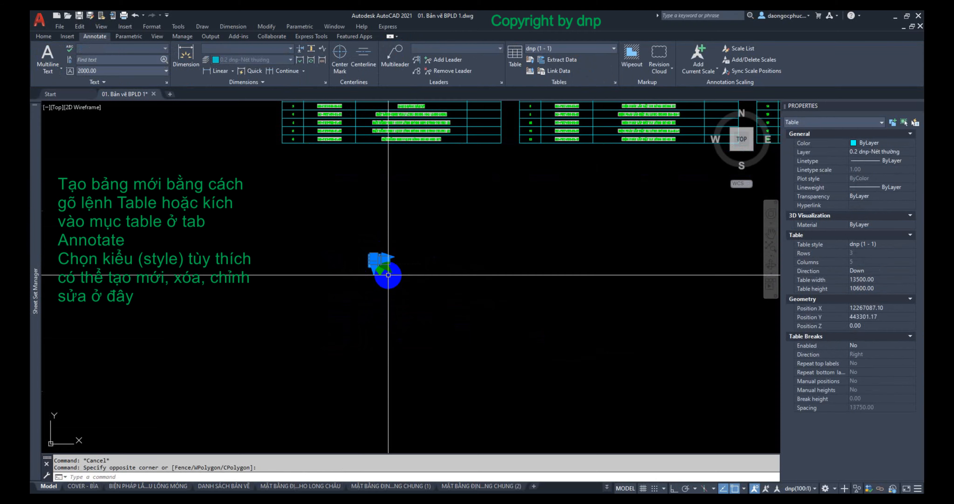
pyautogui.click(386, 267)
pyautogui.click(521, 347)
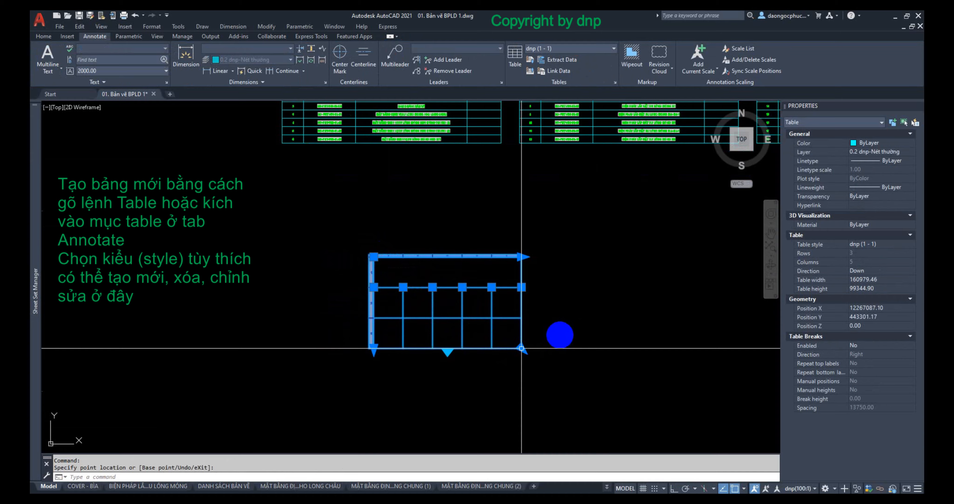
pyautogui.press('Escape')
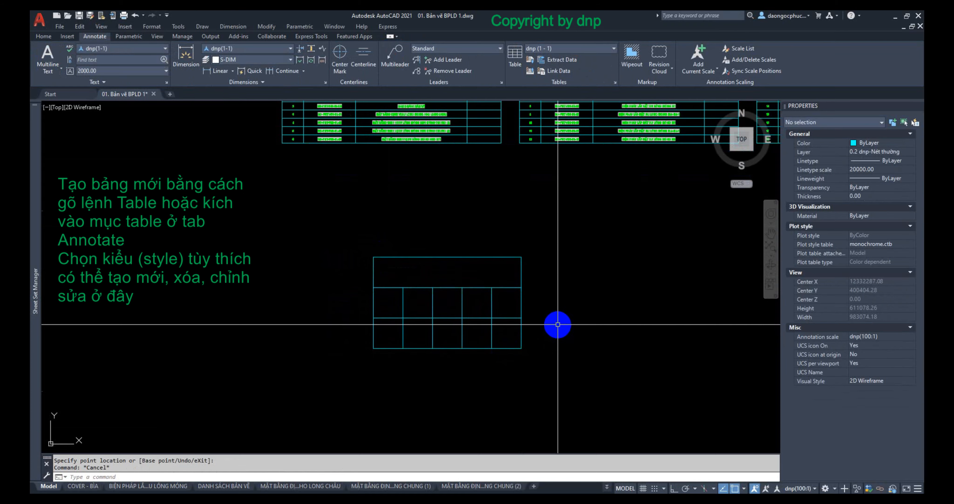
# Enable table breaks for the new empty table
pyautogui.click(558, 326)
pyautogui.click(471, 313)
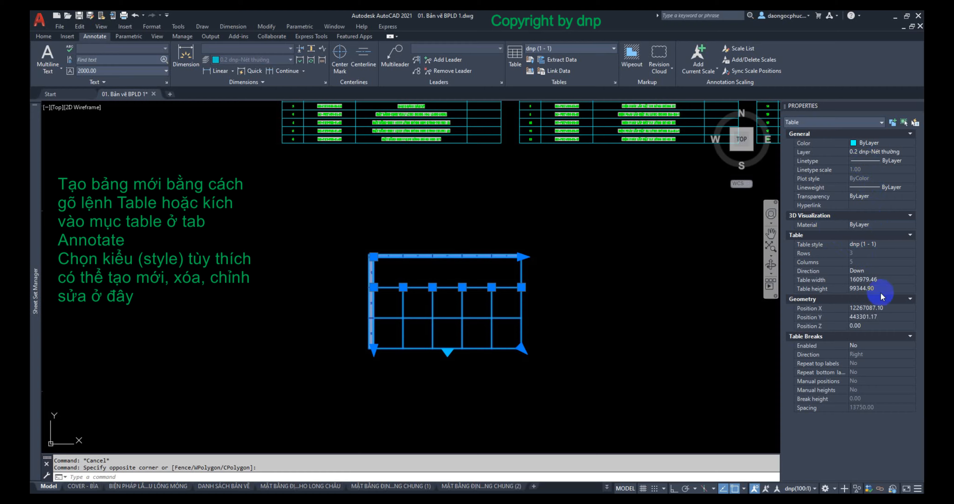
pyautogui.press('Escape')
pyautogui.click(522, 293)
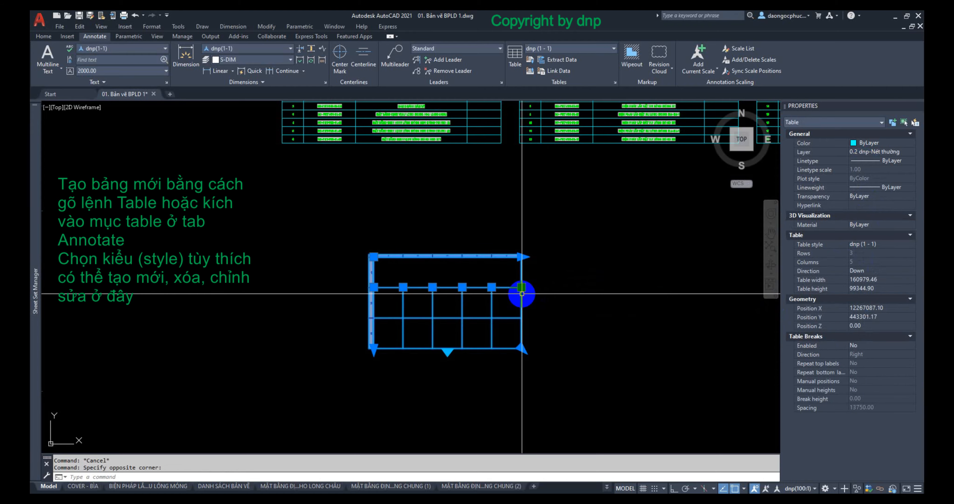
pyautogui.click(856, 344)
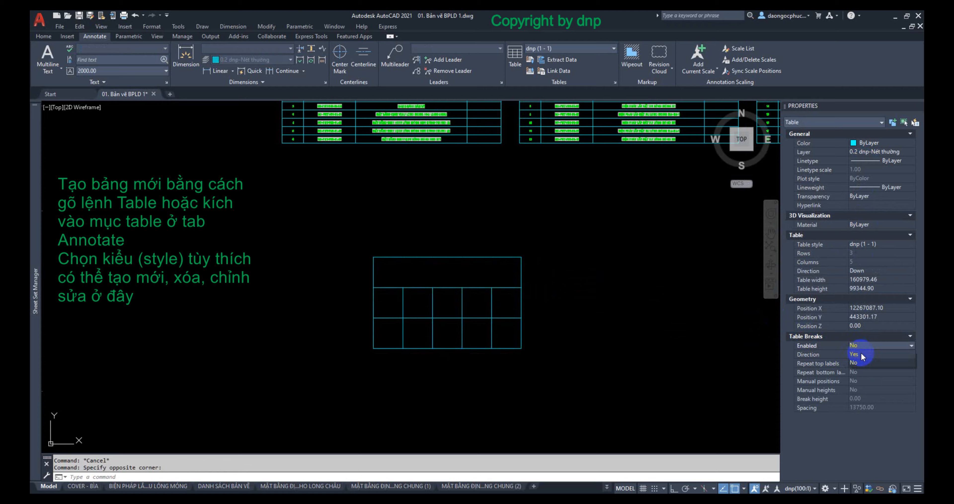
pyautogui.click(856, 353)
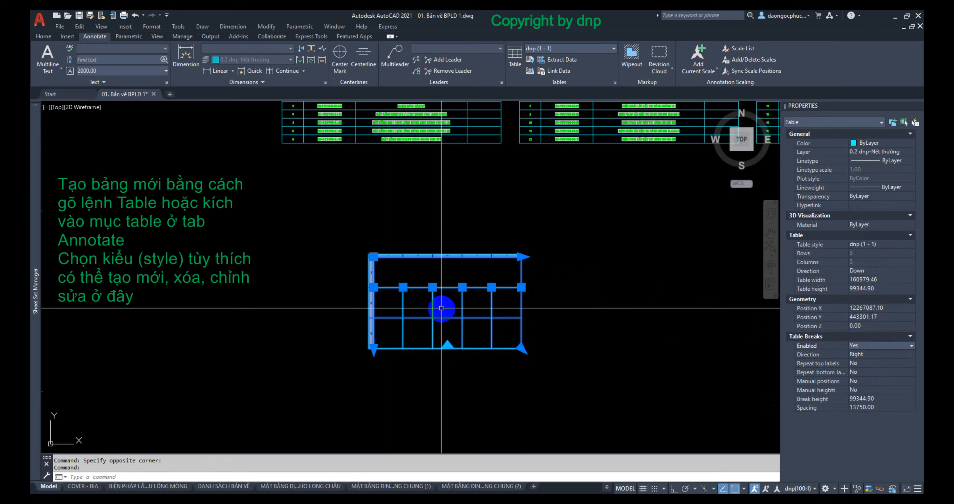
# Insert three more columns to the right of the new table's last three columns
pyautogui.click(390, 306)
pyautogui.moveTo(416, 332); pyautogui.dragTo(431, 335)
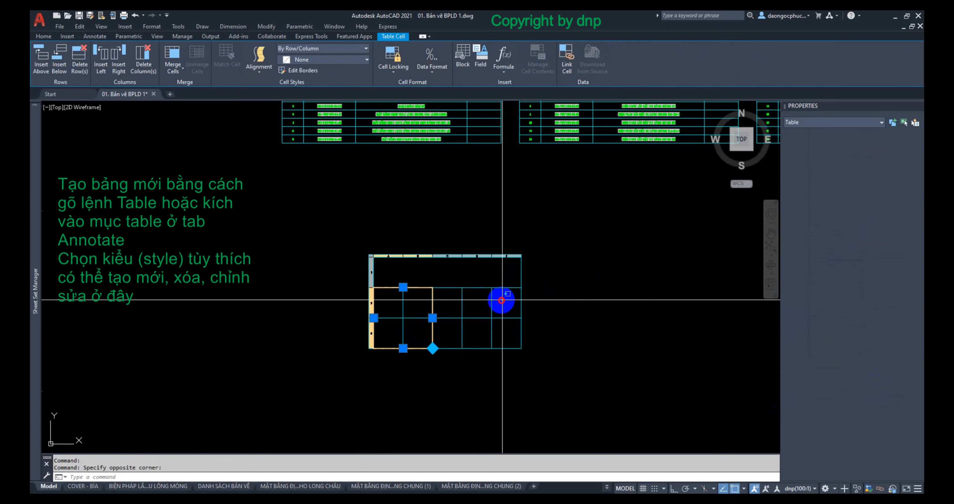
pyautogui.moveTo(501, 300); pyautogui.dragTo(452, 331)
pyautogui.rightClick(484, 310)
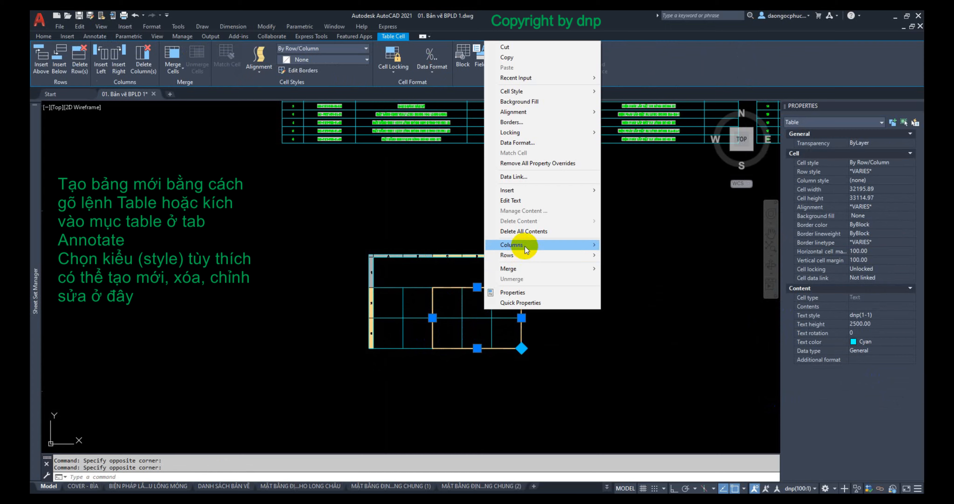
pyautogui.moveTo(522, 245)
pyautogui.click(621, 256)
pyautogui.press('Escape')
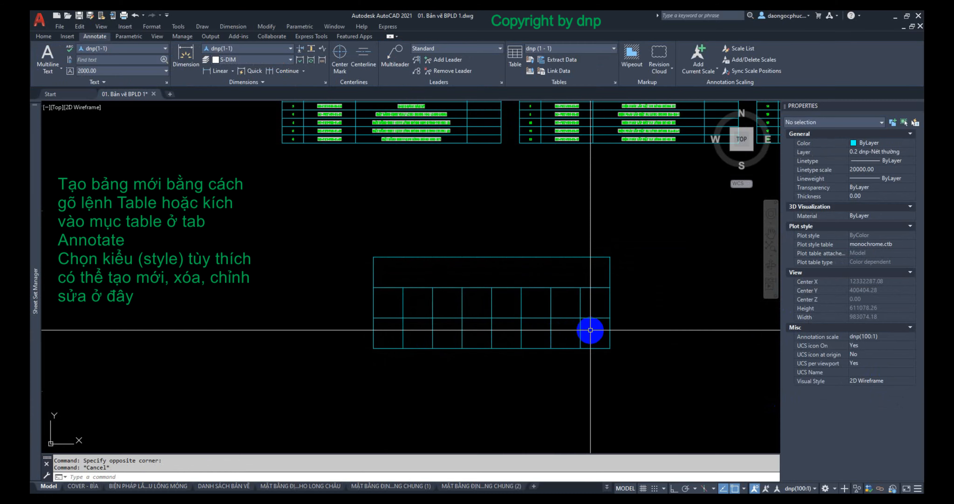
# Insert two more rows below the new table's two lower rows
pyautogui.moveTo(591, 331); pyautogui.dragTo(449, 322)
pyautogui.rightClick(449, 322)
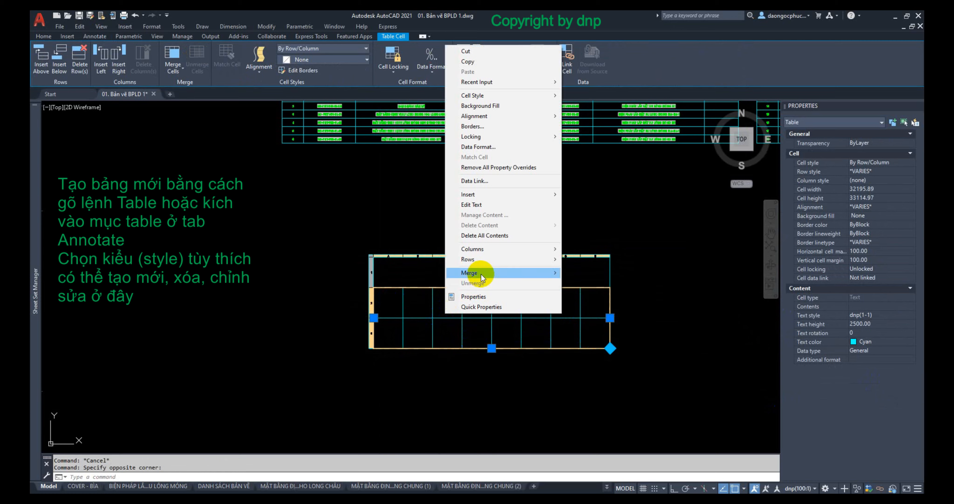
pyautogui.moveTo(495, 259)
pyautogui.click(596, 271)
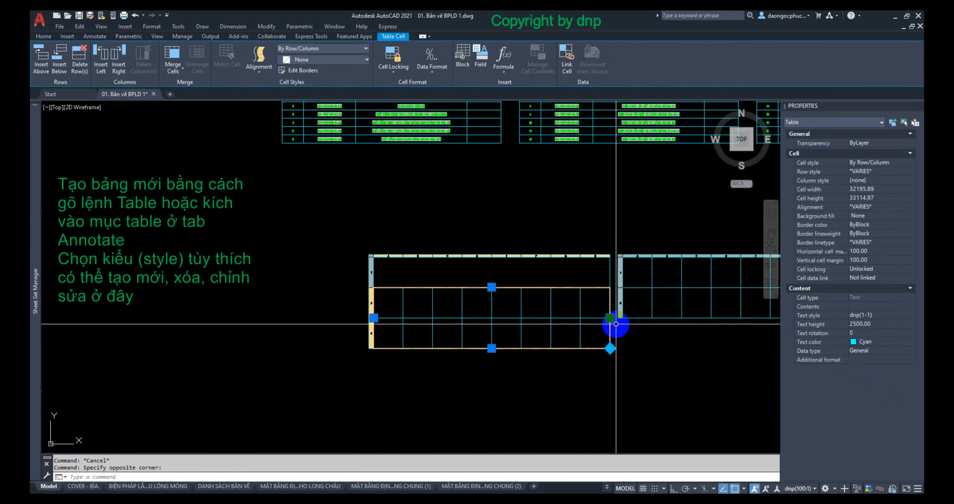
pyautogui.moveTo(617, 324); pyautogui.dragTo(469, 289, button='middle')
# Set the new table's break height to 990344.90 so that it stays in one piece
pyautogui.click(575, 317)
pyautogui.click(524, 272)
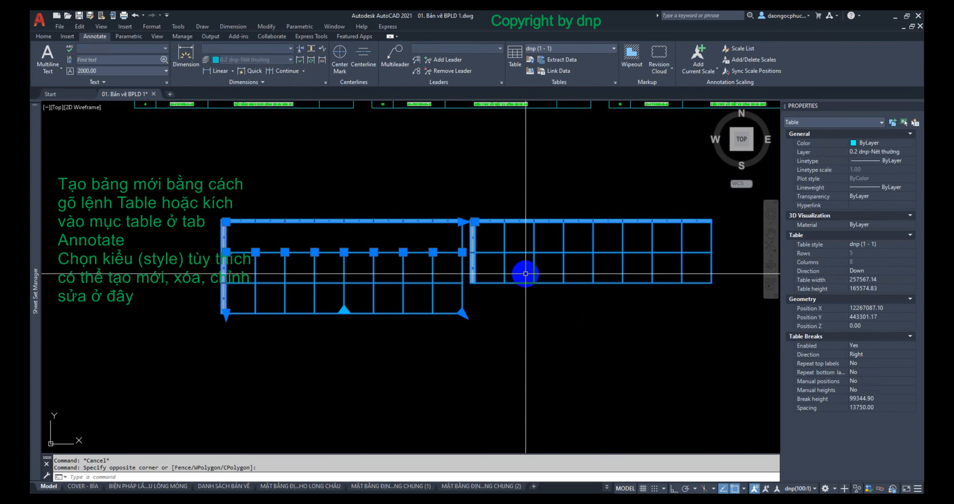
pyautogui.click(856, 406)
pyautogui.click(855, 399)
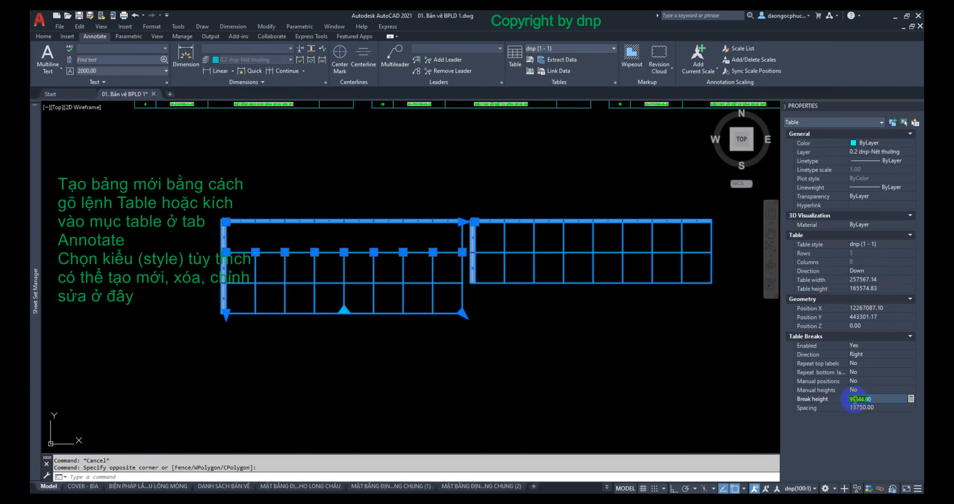
pyautogui.press('Return')
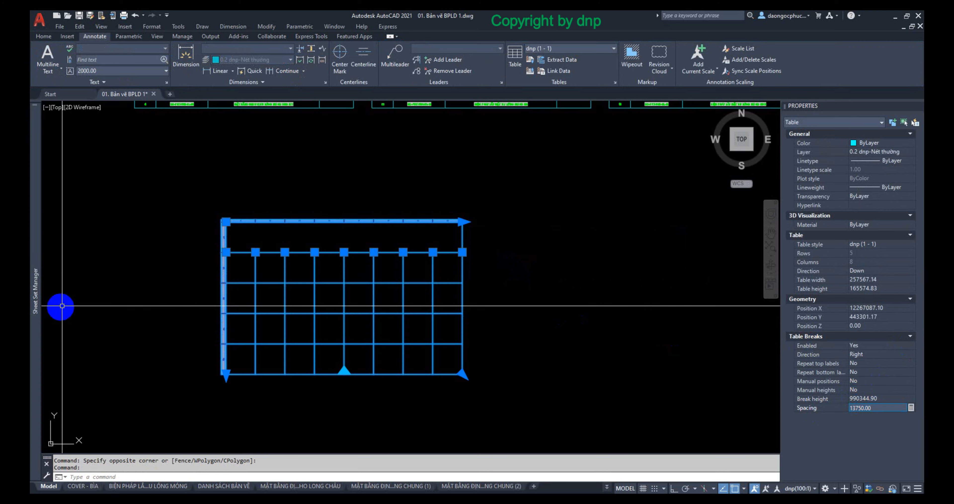
pyautogui.press('Escape')
# Select the drawing number and drawing name cells B3 to C8 in the first part of the drawing list table
pyautogui.scroll(-4, 370, 293)
pyautogui.click(370, 293)
pyautogui.scroll(3, 313, 277)
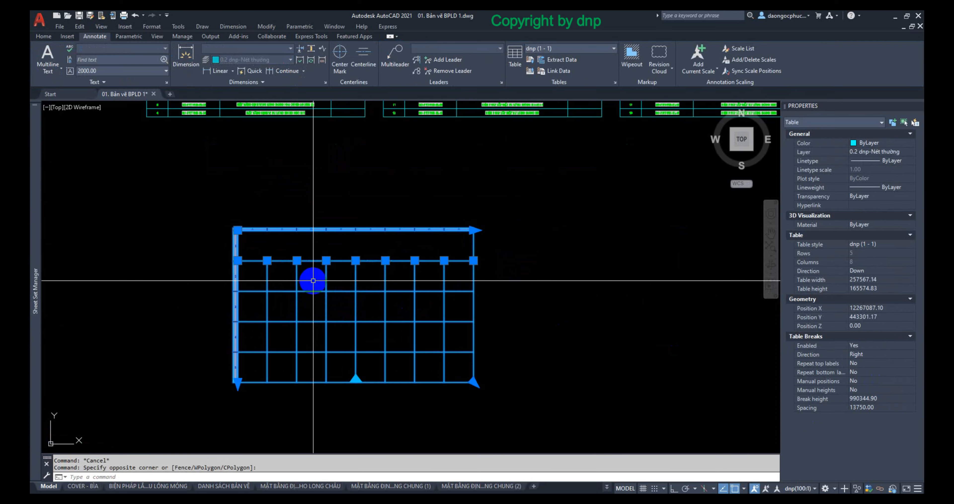
pyautogui.moveTo(314, 277); pyautogui.dragTo(415, 385, button='middle')
pyautogui.scroll(-3, 414, 385)
pyautogui.scroll(8, 435, 309)
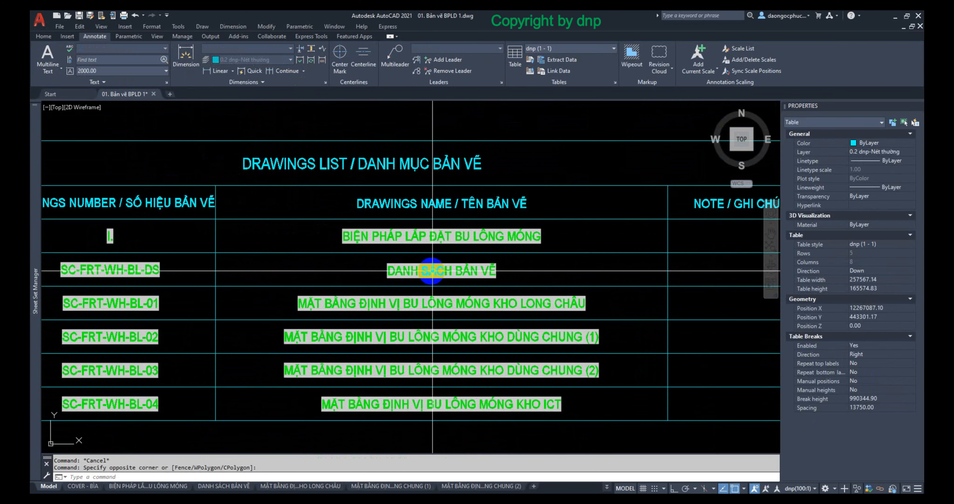
pyautogui.click(503, 234)
pyautogui.scroll(-2, 503, 233)
pyautogui.keyDown('shift'); pyautogui.click(293, 344); pyautogui.keyUp('shift')
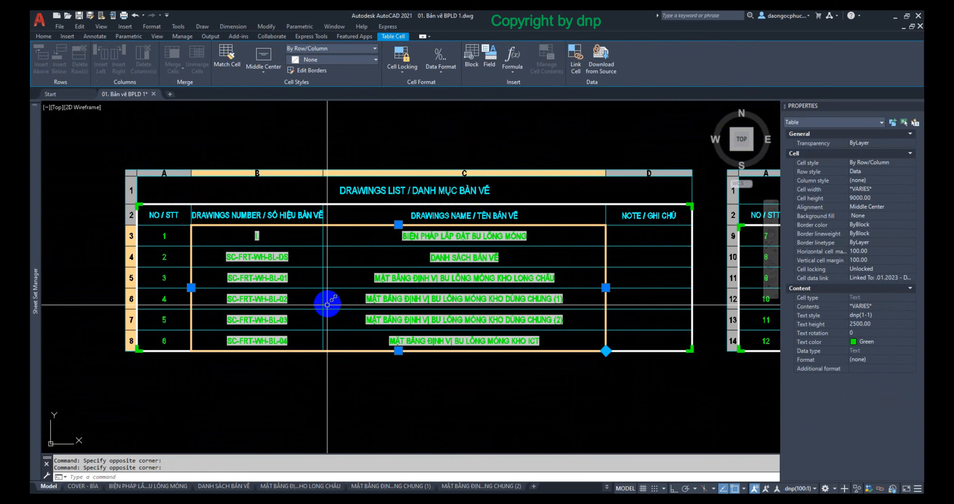
pyautogui.scroll(2, 326, 302)
# Examine the column style, alignment and cell height settings of the selected cells, keeping column style (none) and Middle Center alignment
pyautogui.click(884, 207)
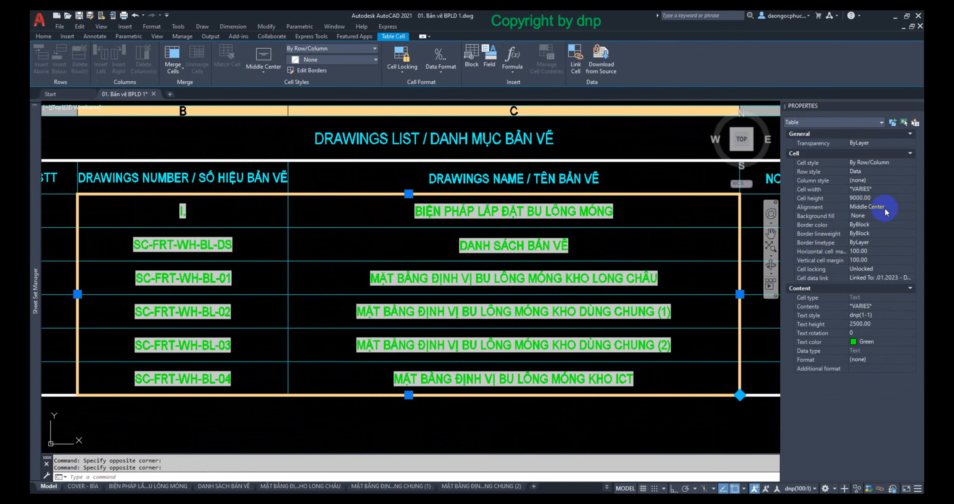
pyautogui.click(867, 178)
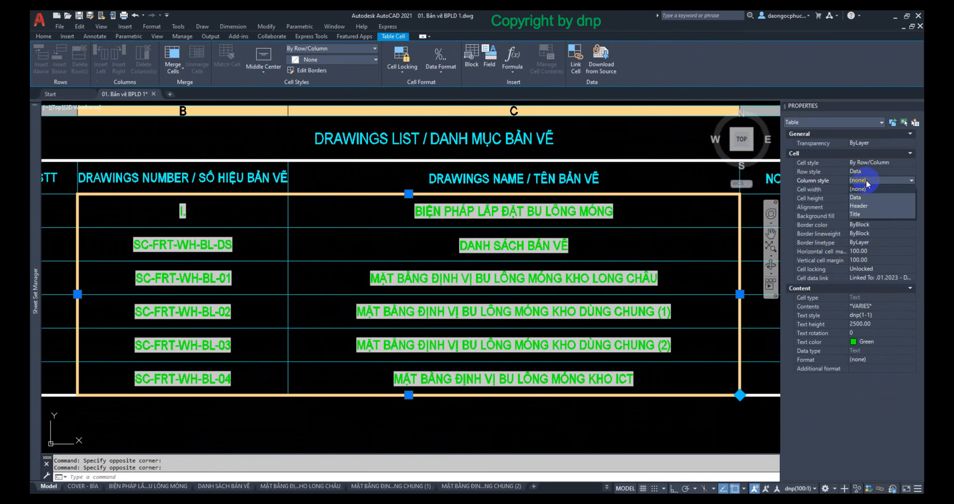
pyautogui.click(867, 180)
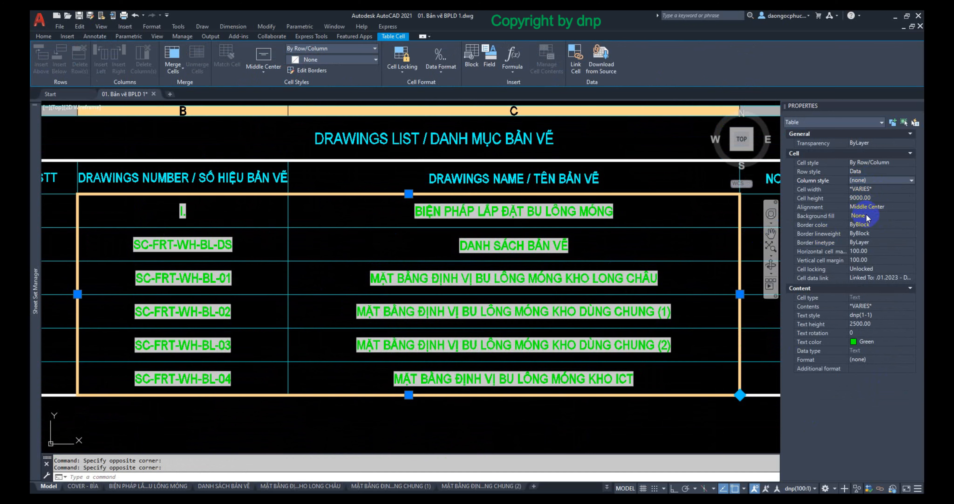
pyautogui.click(870, 206)
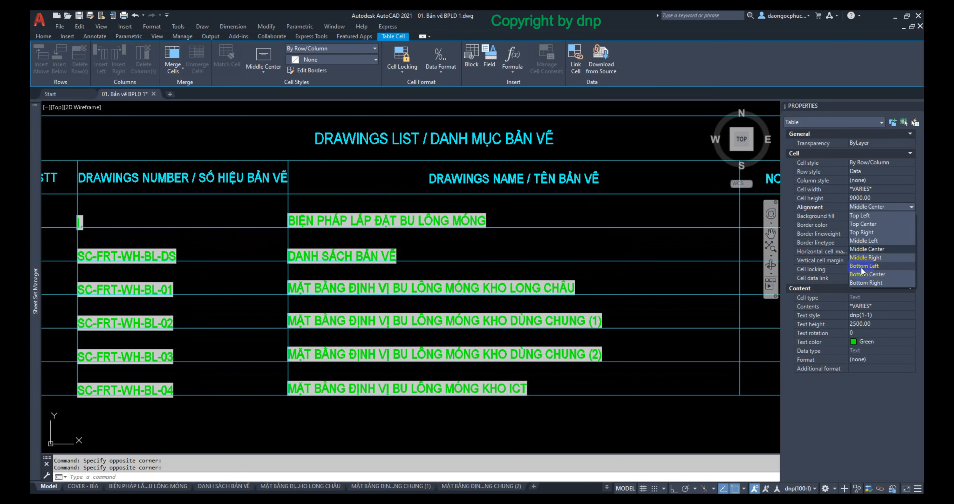
pyautogui.click(867, 249)
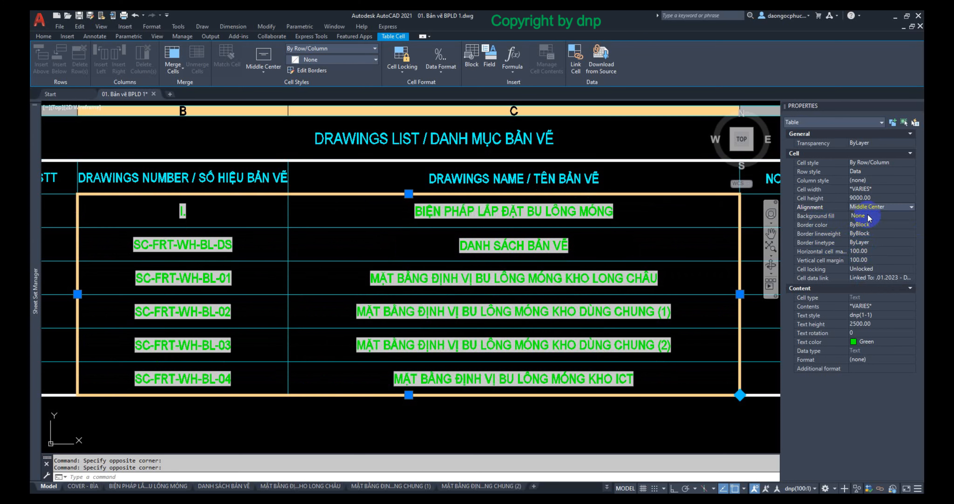
pyautogui.click(870, 197)
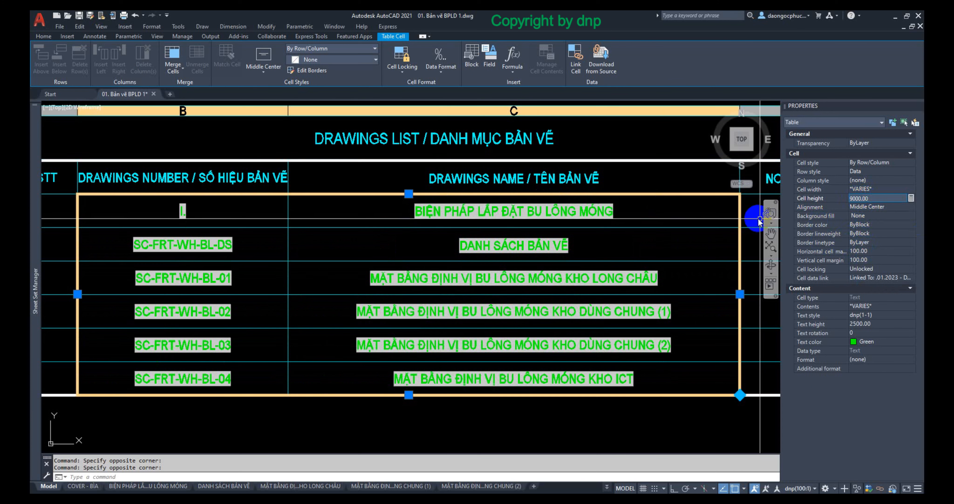
pyautogui.click(857, 197)
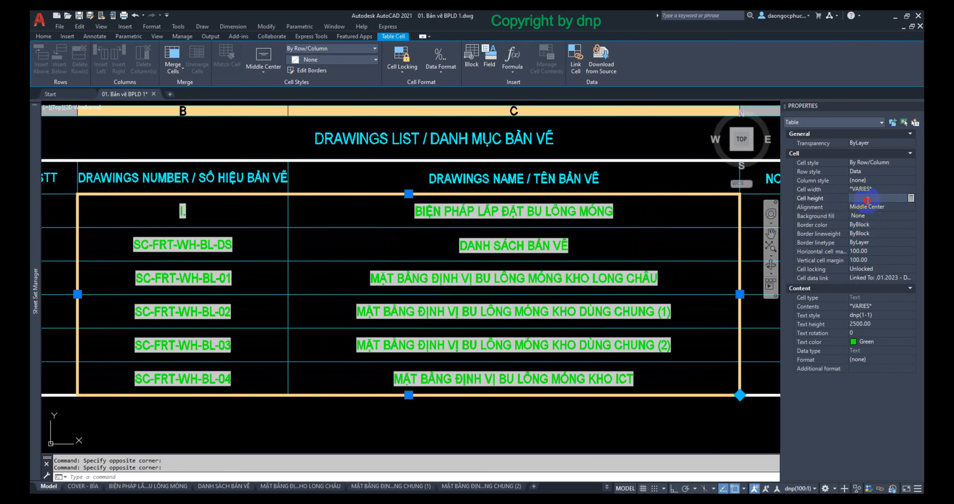
pyautogui.press('Escape')
# Measure the height of the drawing list's first data row with a temporary polyline, and cancel the polyline
pyautogui.scroll(-2, 392, 230)
pyautogui.write('P')
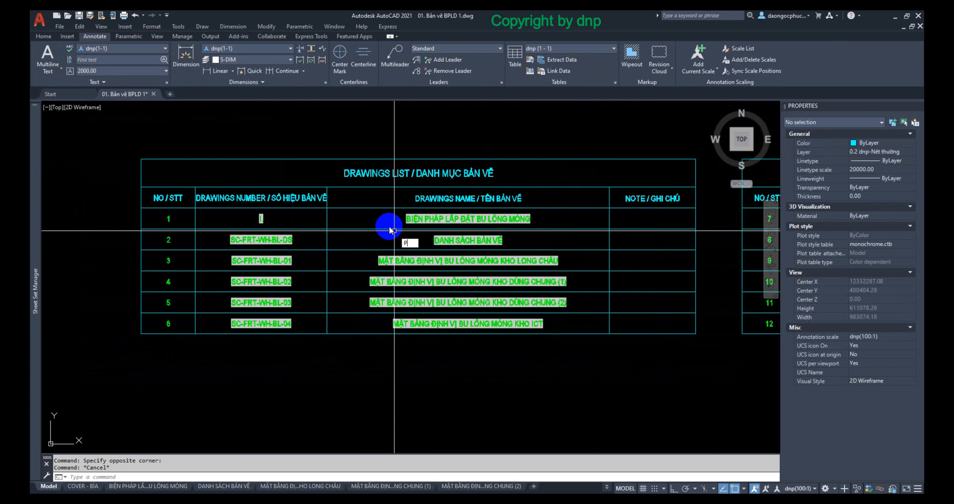
pyautogui.write('L')
pyautogui.press('Return')
pyautogui.scroll(2, 390, 230)
pyautogui.click(371, 201)
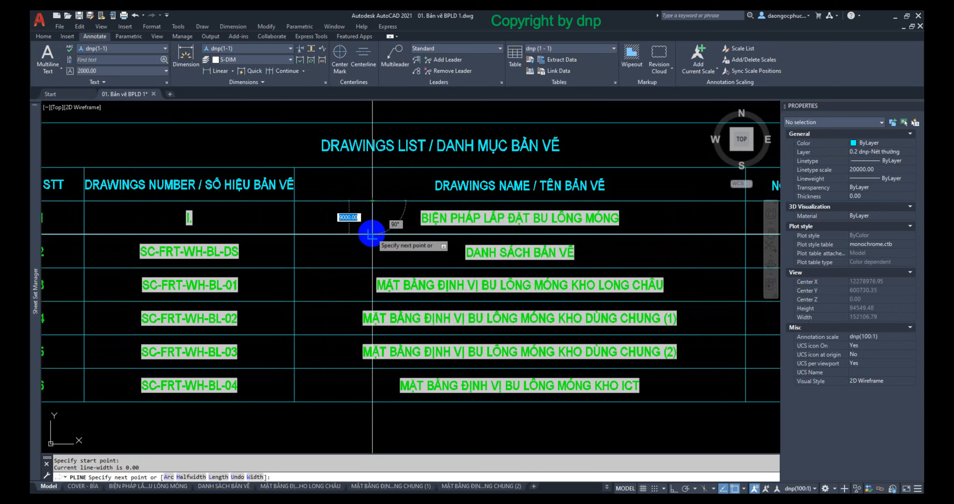
pyautogui.scroll(2, 371, 233)
pyautogui.scroll(-4, 370, 234)
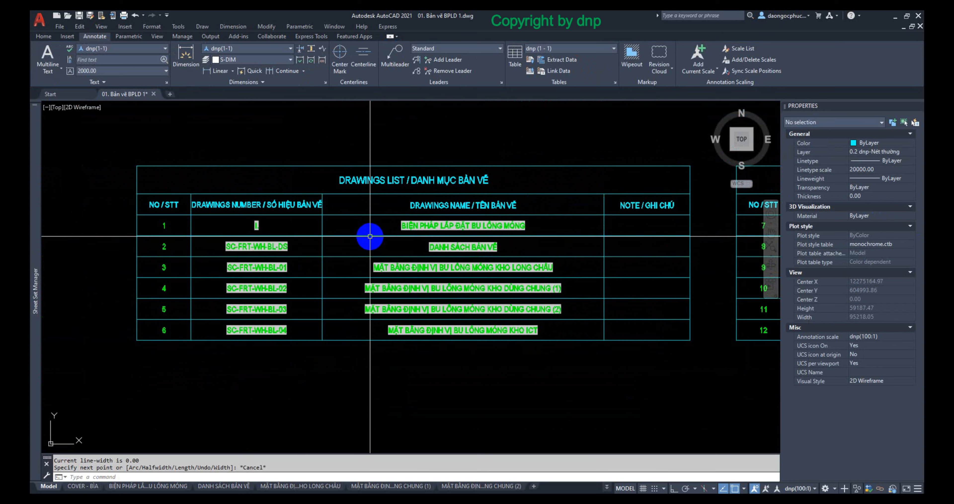